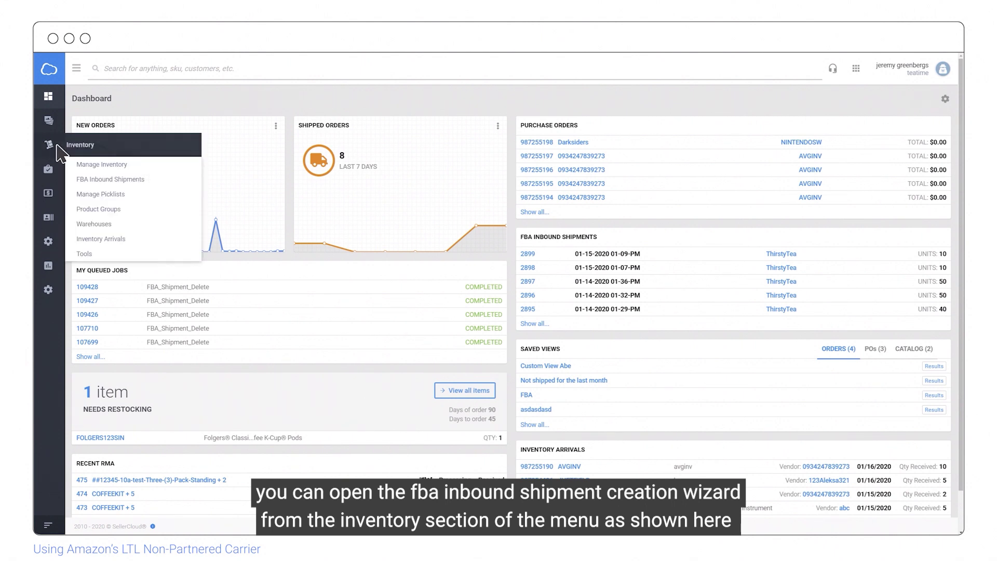
Search SellerCloud for 'FBA inbound shipment' to find the Create New FBA Inbound Shipment page.
{"action": "mouse_move", "coordinate": [146, 176]}
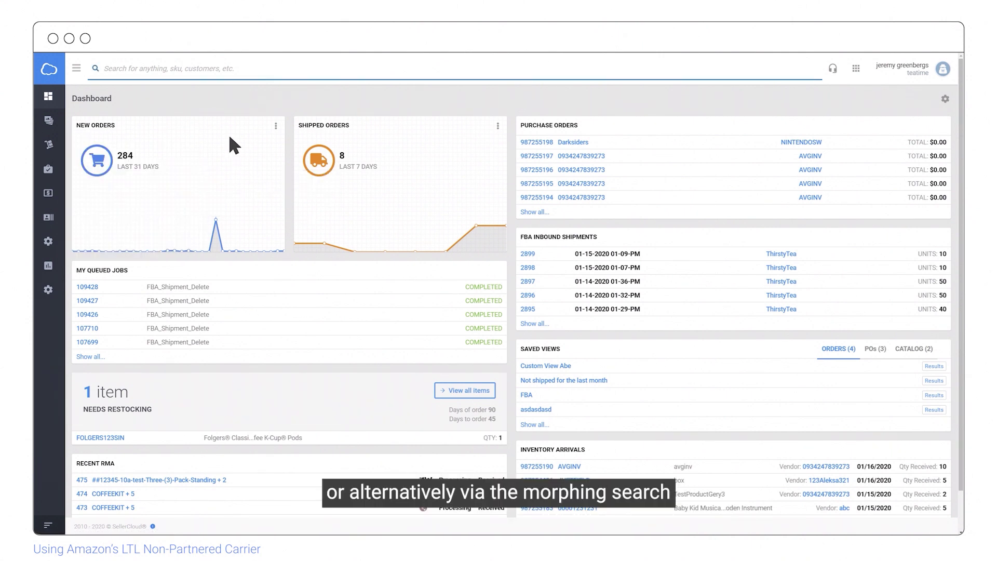
{"action": "type", "text": "FBA inbound shipment"}
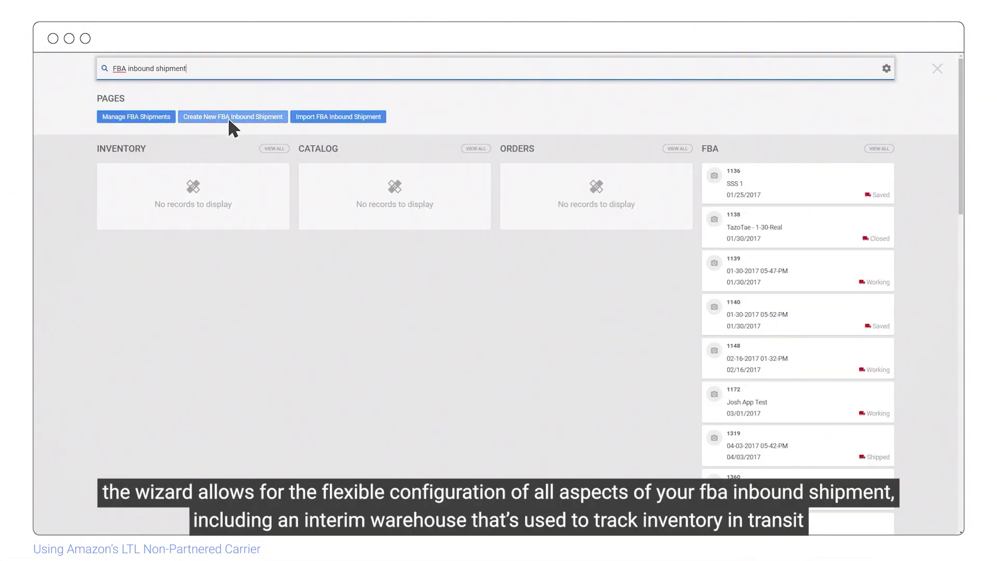
Create a new ThirstyTea FBA inbound shipment and advance its wizard to the 2. Products step.
{"action": "left_click", "coordinate": [232, 124]}
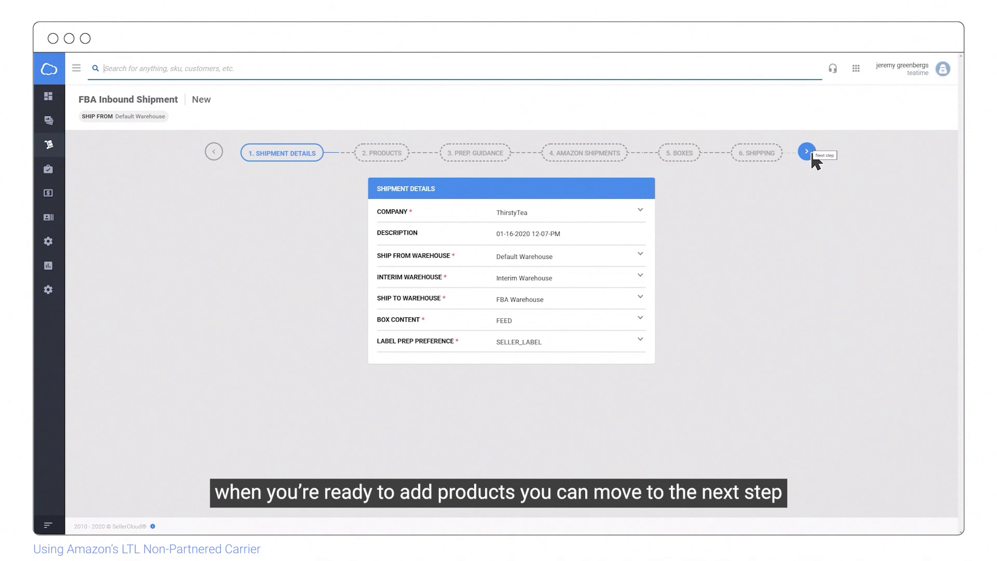
{"action": "left_click", "coordinate": [812, 154]}
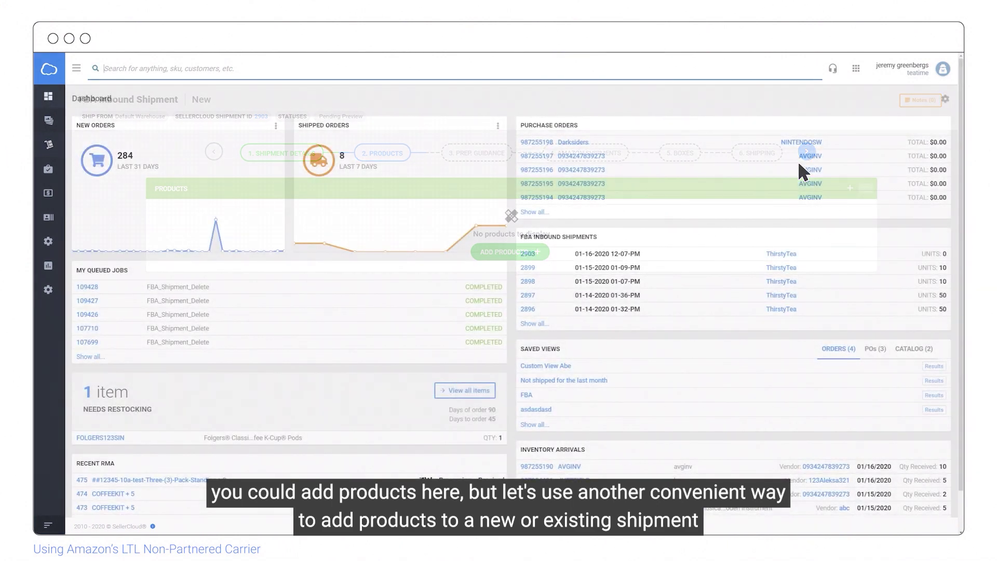
Search for SKU AMPKIT0 and open its Lanzar wiring kit catalog product page.
{"action": "type", "text": "AMPKIT0"}
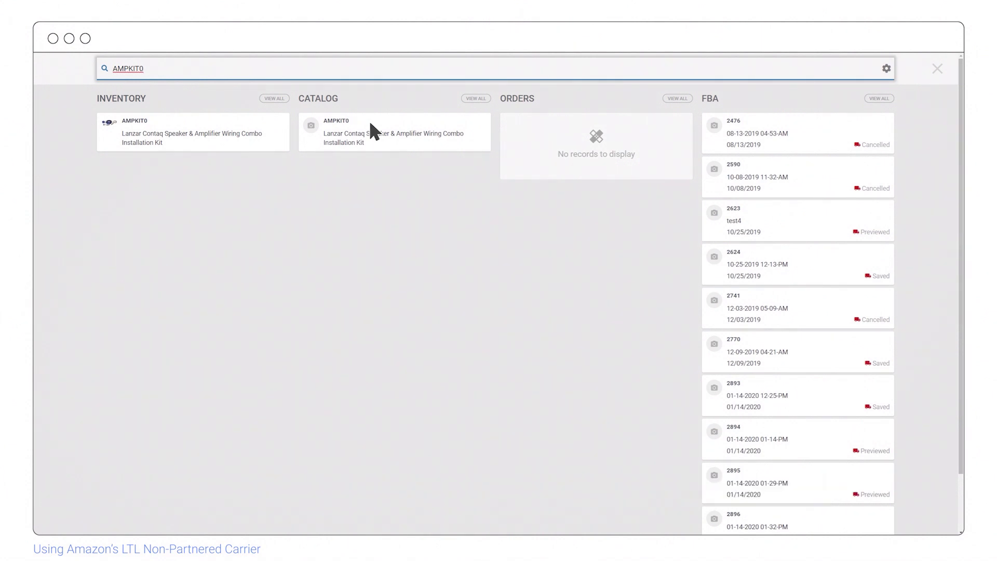
{"action": "left_click", "coordinate": [371, 125]}
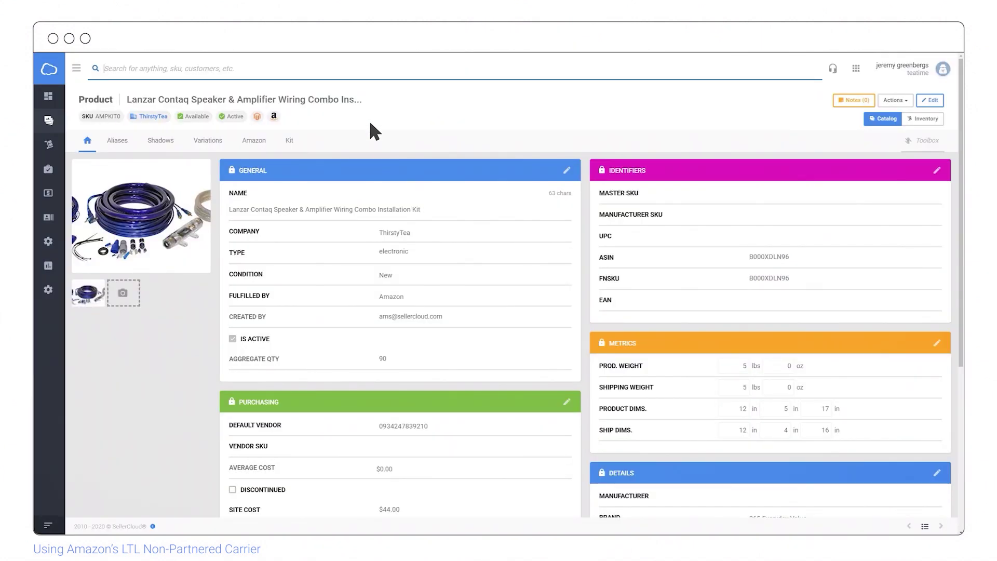
From AMPKIT0's Amazon tab, choose the Add To Fba Inbound Shipment action.
{"action": "left_click", "coordinate": [254, 144]}
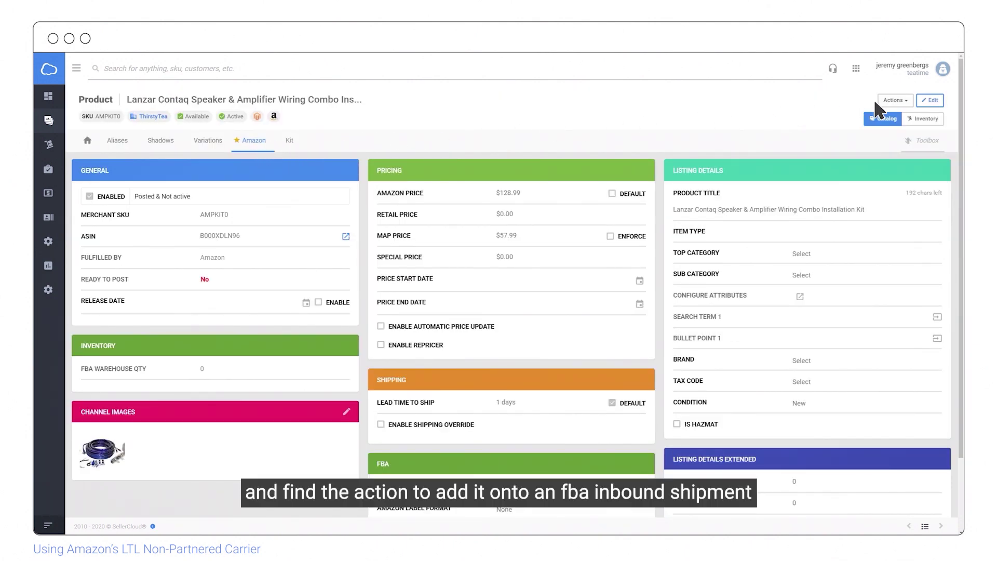
{"action": "left_click", "coordinate": [907, 101]}
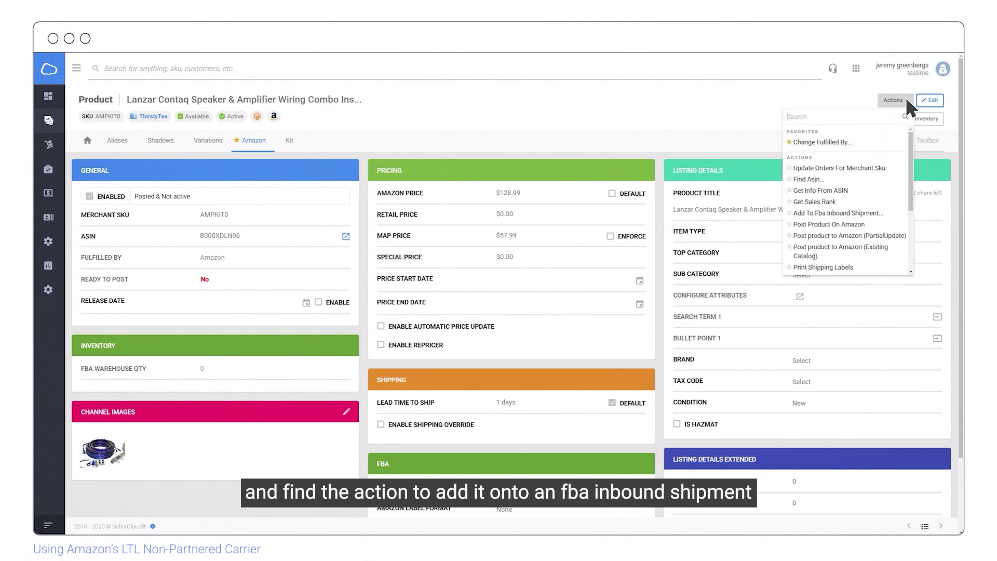
{"action": "type", "text": "Add"}
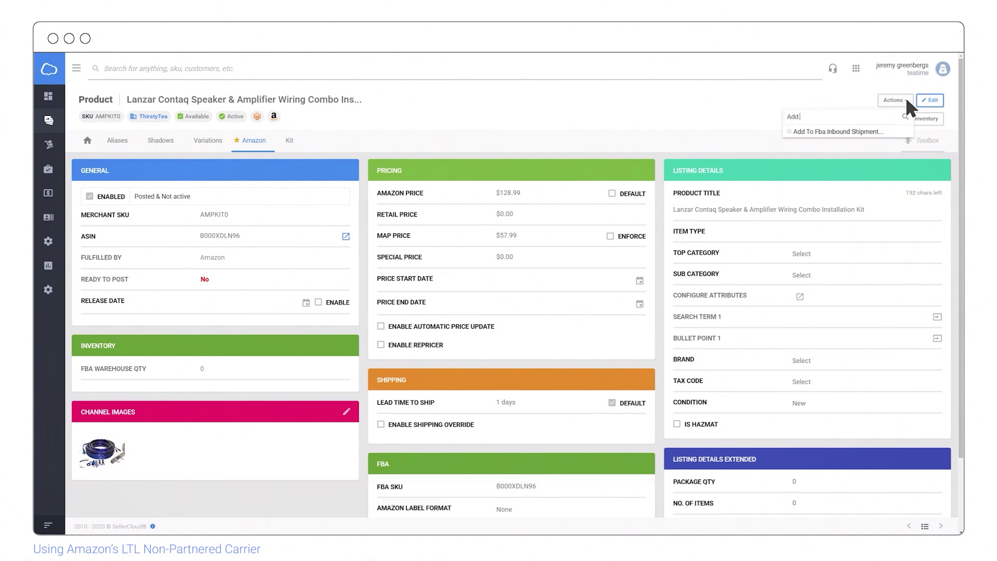
{"action": "left_click", "coordinate": [886, 132]}
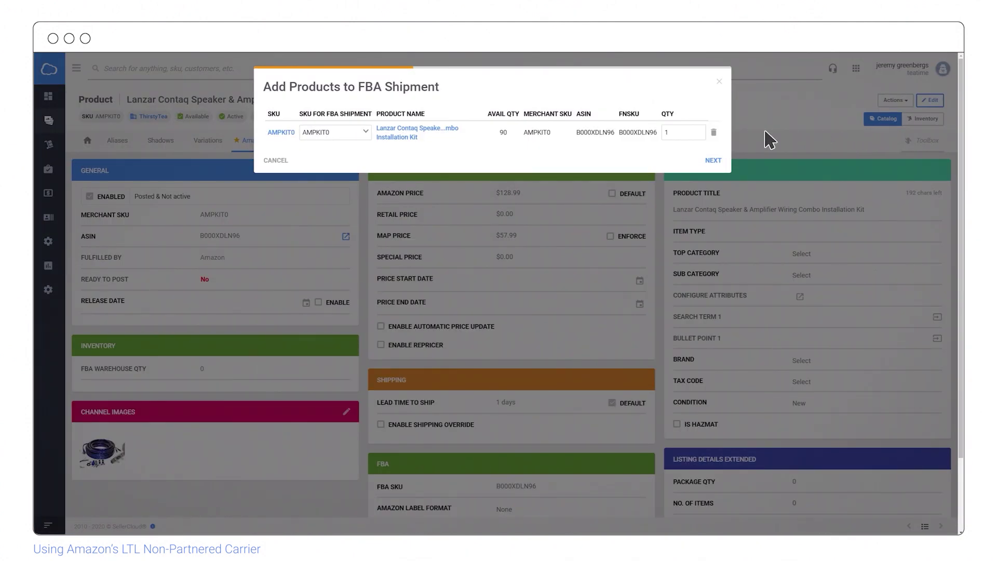
Add 10 units of AMPKIT0 to a new FBA shipment in Default Warehouse.
{"action": "left_click", "coordinate": [697, 130]}
{"action": "type", "text": "0"}
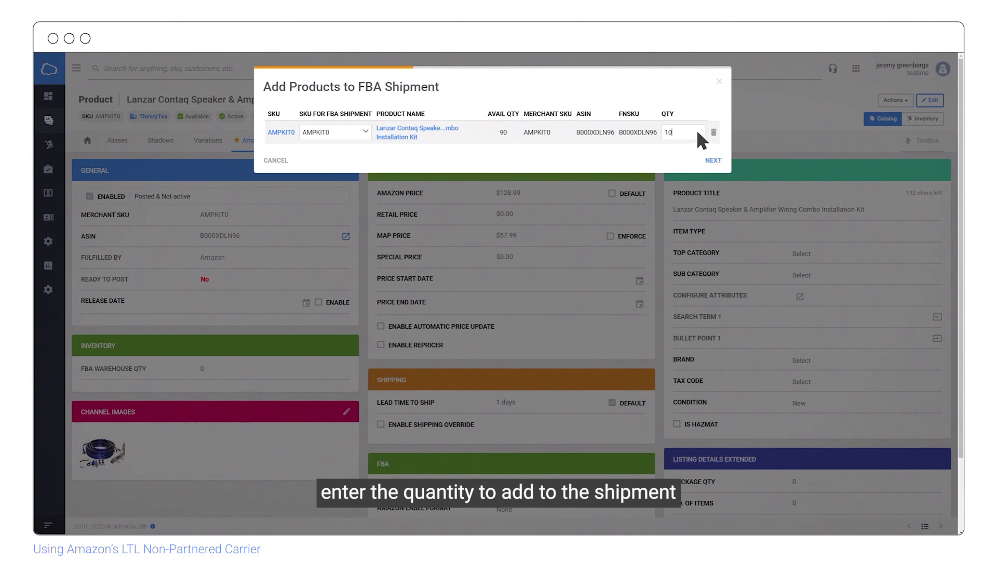
{"action": "left_click", "coordinate": [714, 159]}
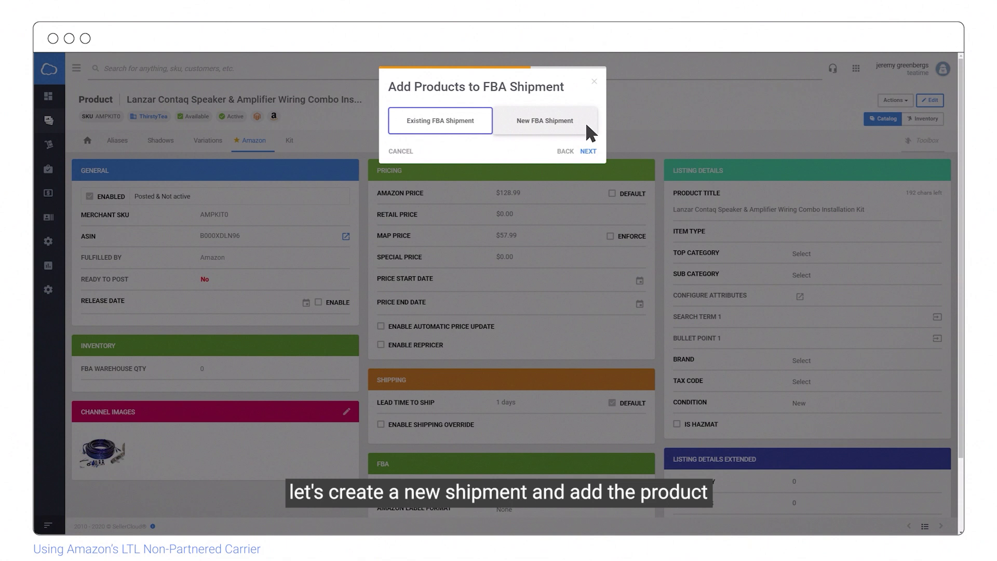
{"action": "left_click", "coordinate": [586, 123]}
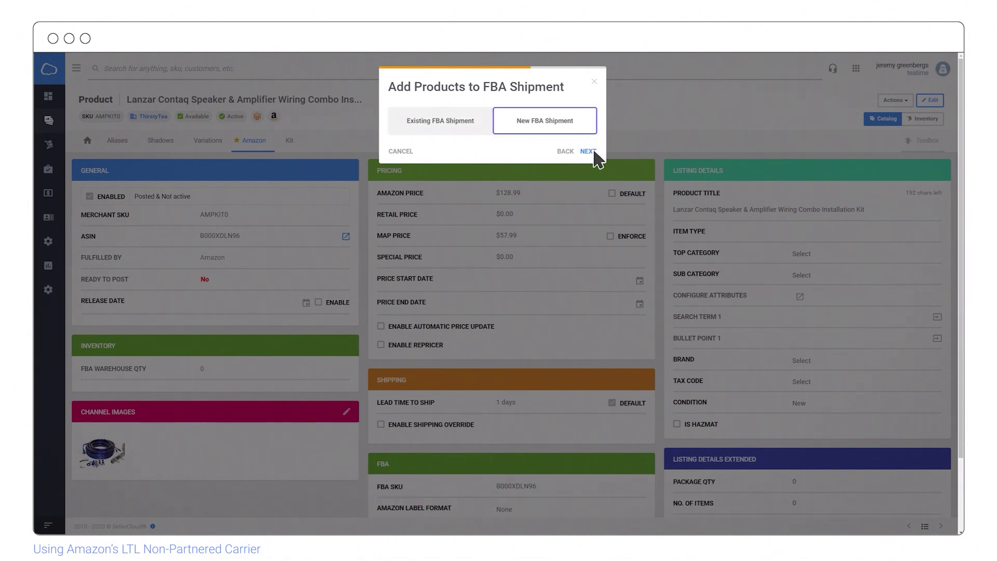
{"action": "left_click", "coordinate": [588, 152]}
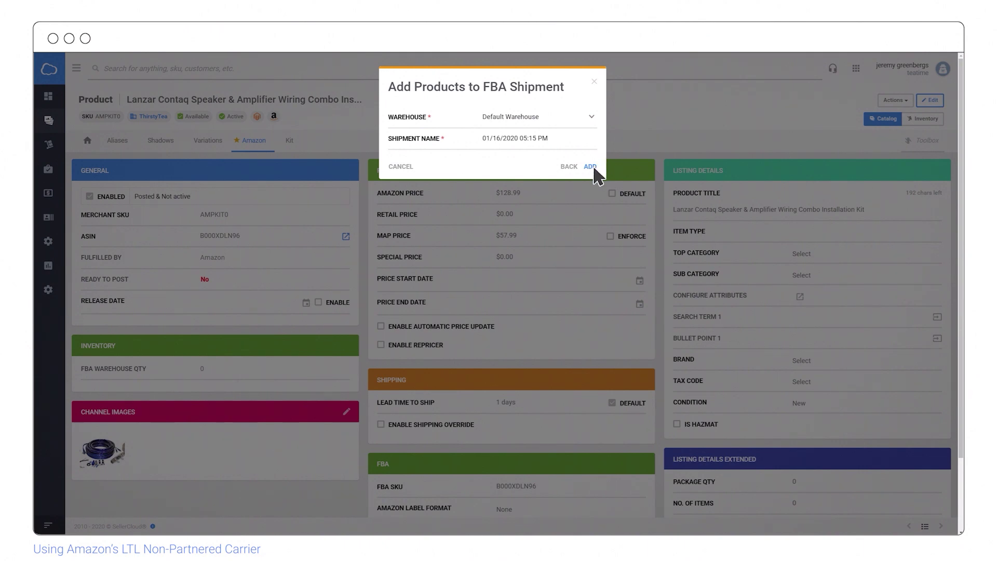
{"action": "left_click", "coordinate": [593, 168]}
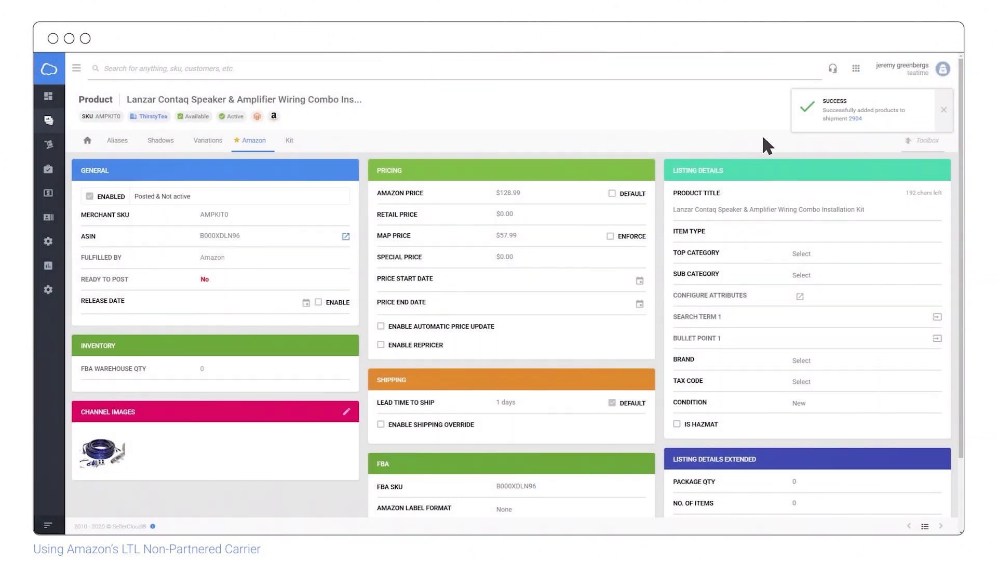
Open the new shipment 2904 in its creation wizard on the Products step.
{"action": "left_click", "coordinate": [857, 119]}
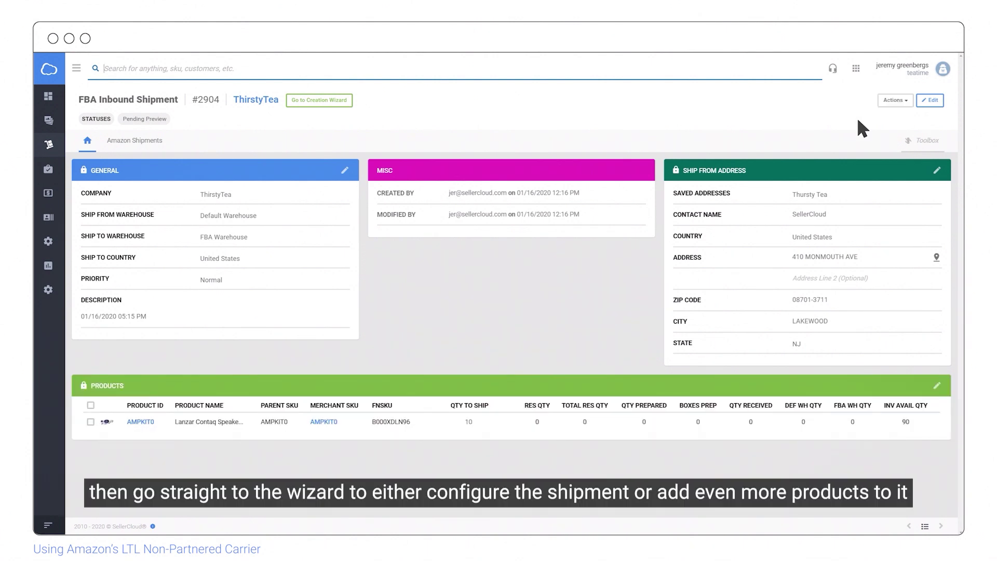
{"action": "left_click", "coordinate": [339, 102]}
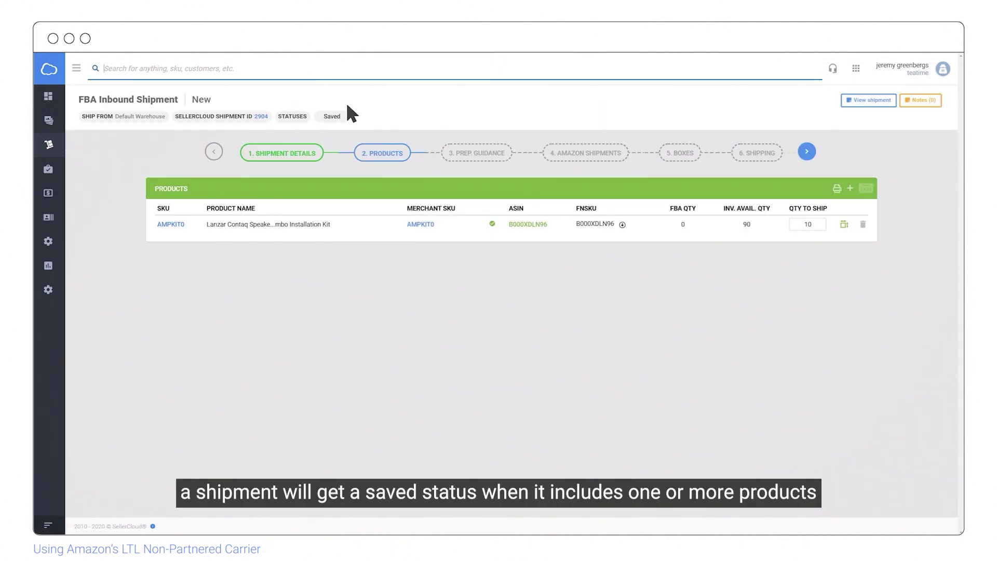
Add the AQ6CXW 6.5" marine speakers to shipment 2904 with 10 units to ship.
{"action": "left_click", "coordinate": [850, 188]}
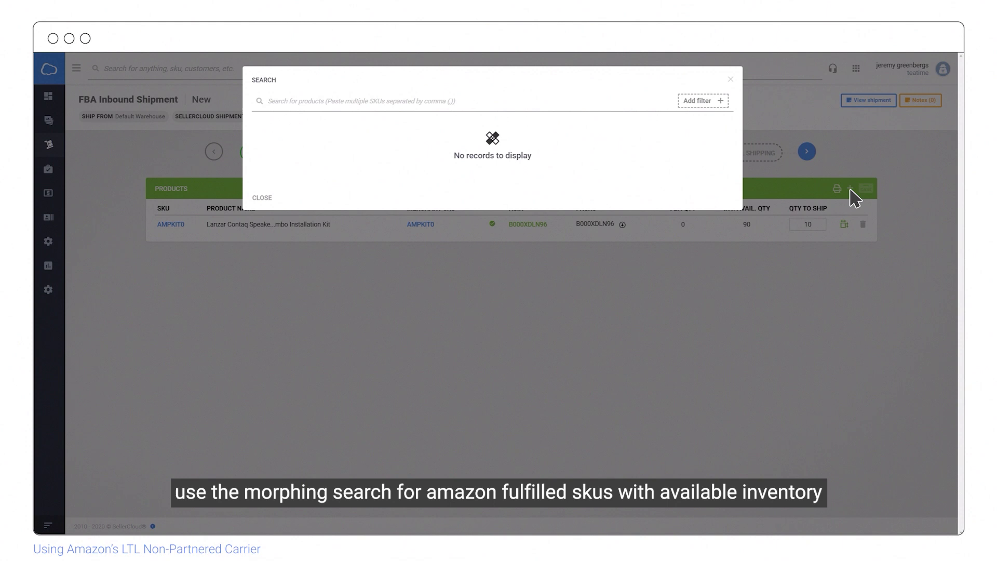
{"action": "type", "text": "AQ6CXW"}
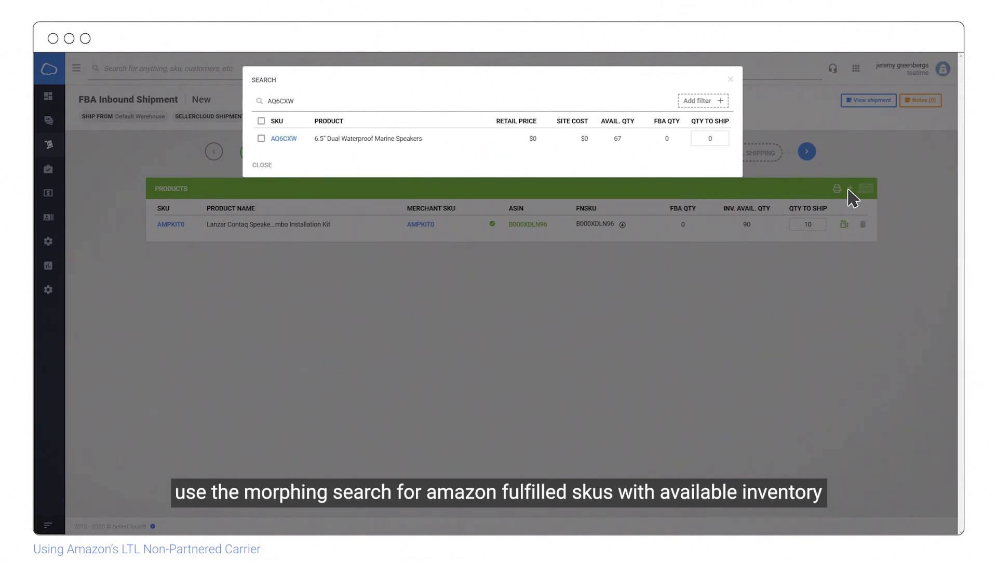
{"action": "left_click", "coordinate": [262, 139]}
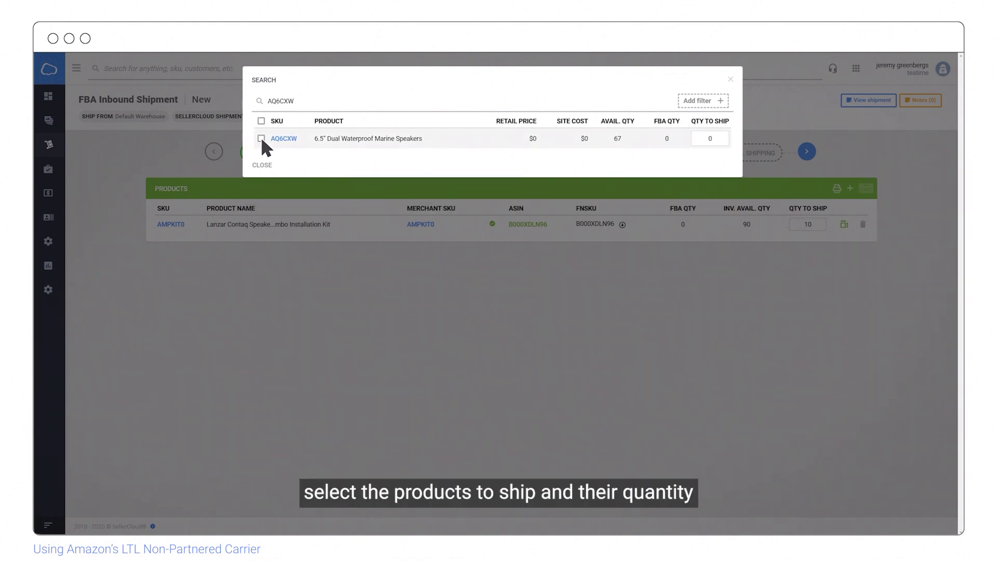
{"action": "left_click", "coordinate": [695, 139]}
{"action": "type", "text": "1"}
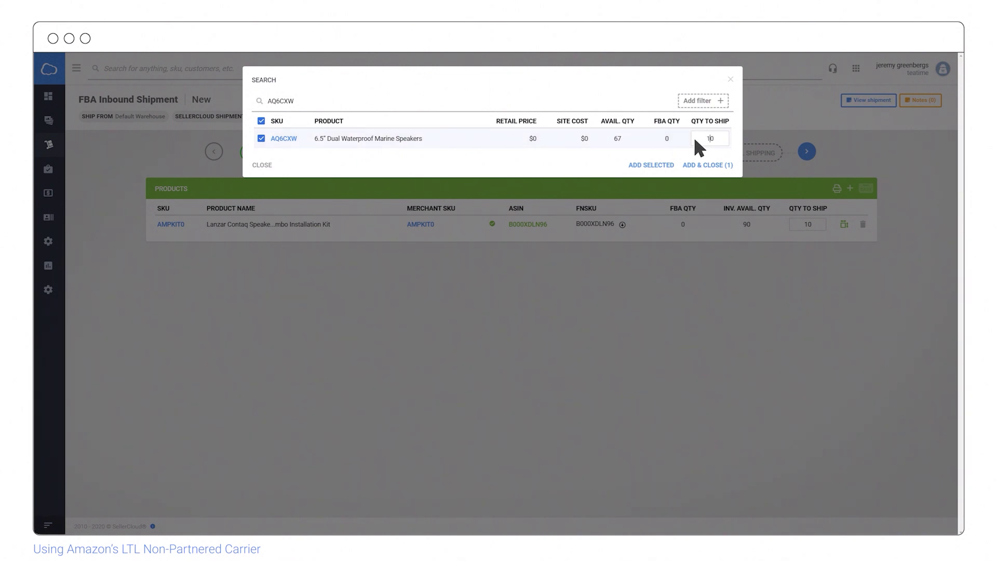
{"action": "left_click", "coordinate": [714, 165]}
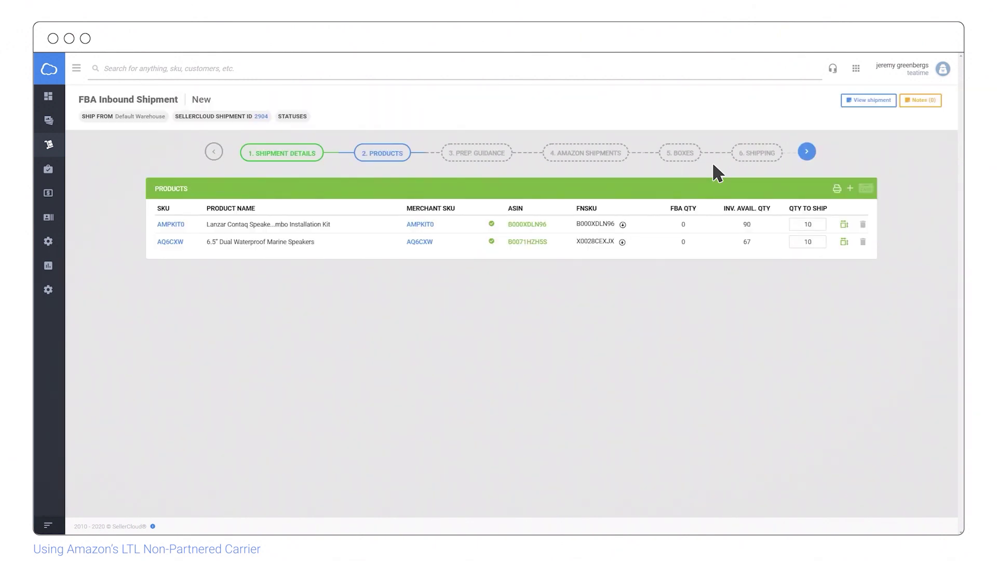
Enable case quantities so each SKU ships as 1 case of 10 units.
{"action": "key", "text": "/"}
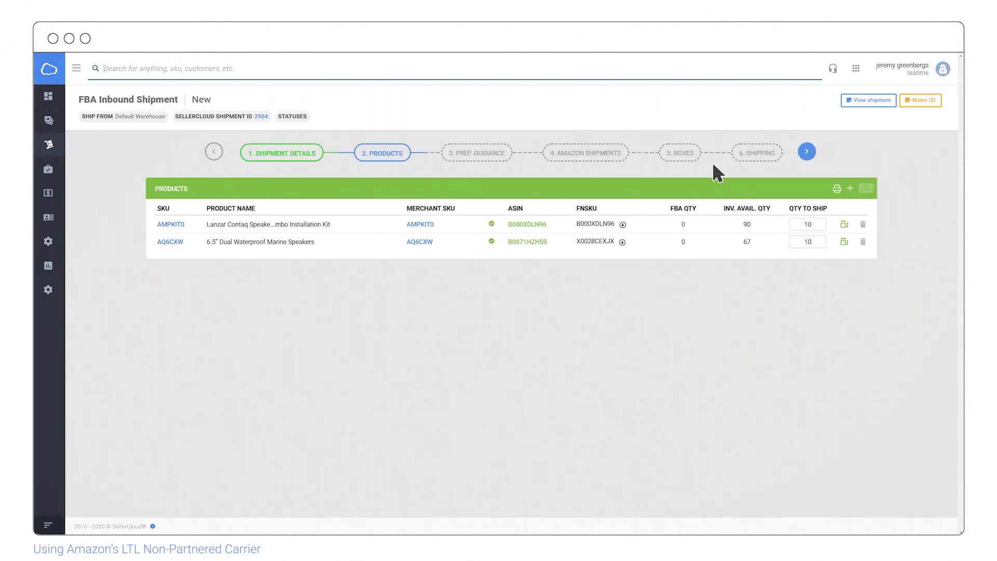
{"action": "left_click", "coordinate": [872, 190]}
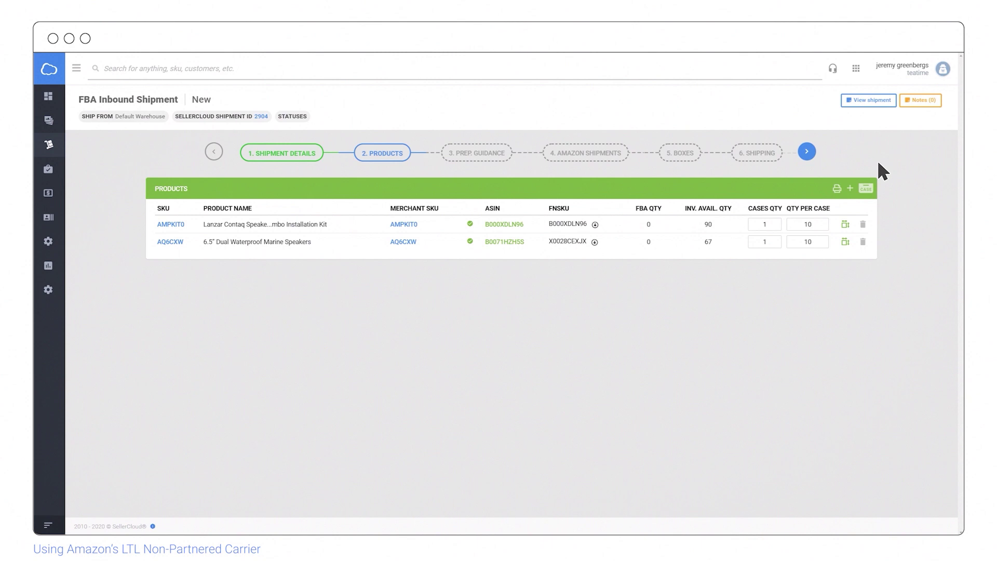
Get the Amazon preview past prep guidance and set the ABE8 shipment to Working.
{"action": "left_click", "coordinate": [808, 153]}
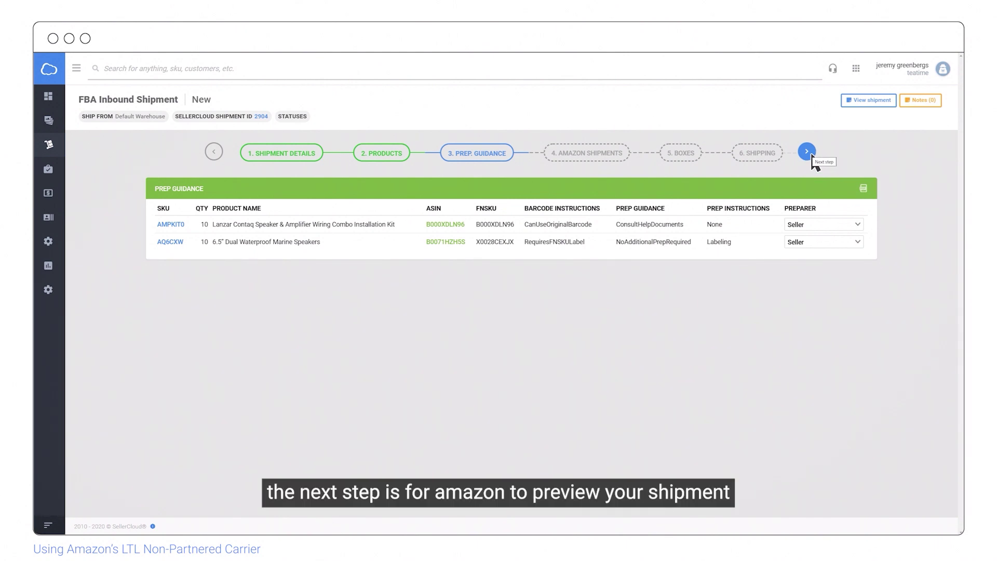
{"action": "left_click", "coordinate": [810, 154]}
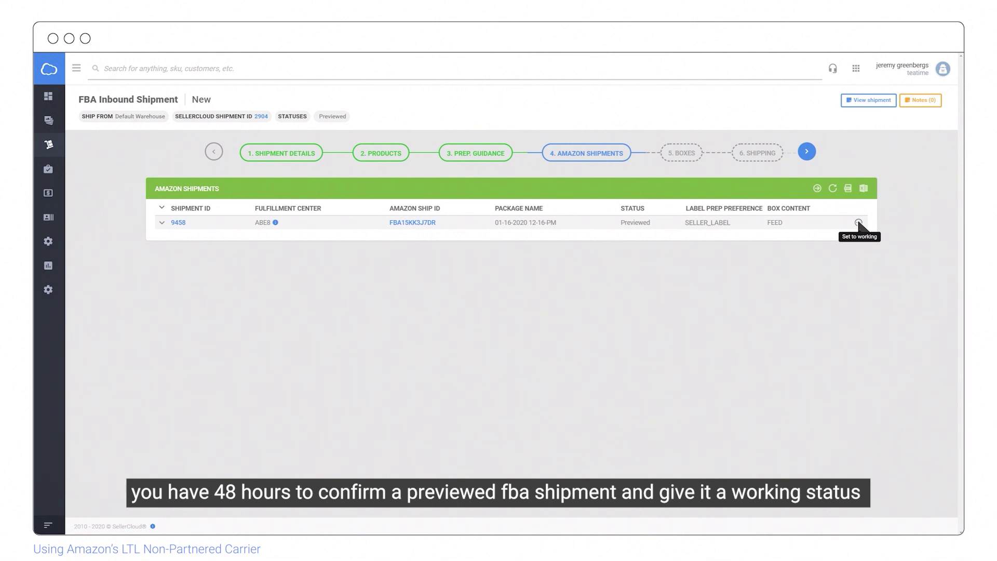
{"action": "left_click", "coordinate": [858, 223]}
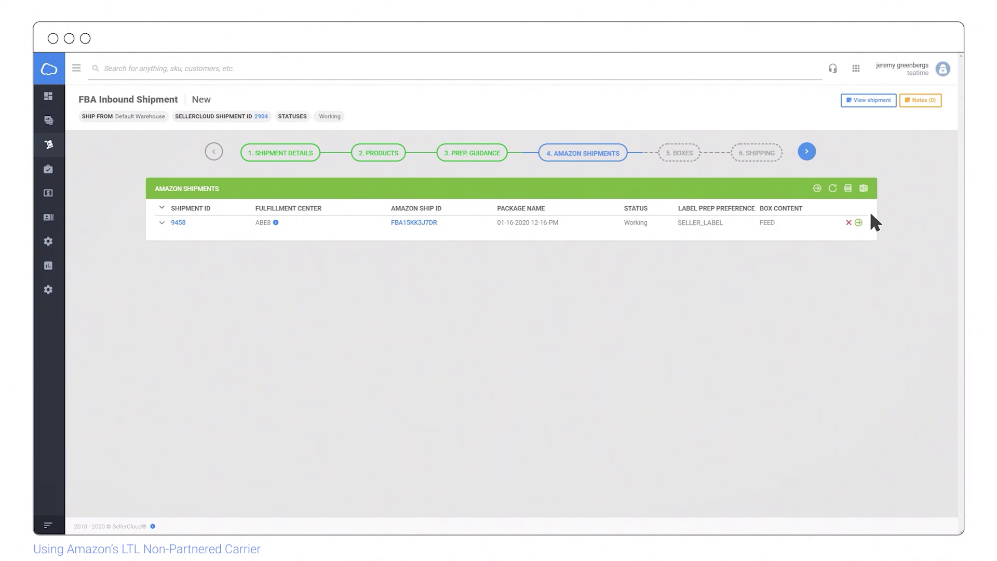
Make the shipment LTL/FTL and fill two boxes (40 lbs, 50 lbs) from case quantities.
{"action": "left_click", "coordinate": [809, 155]}
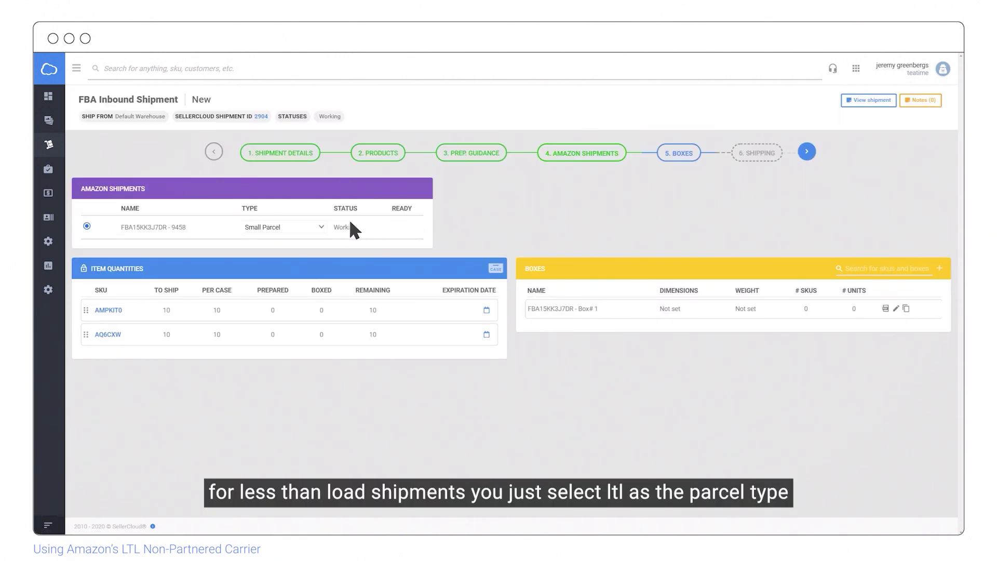
{"action": "left_click", "coordinate": [322, 227]}
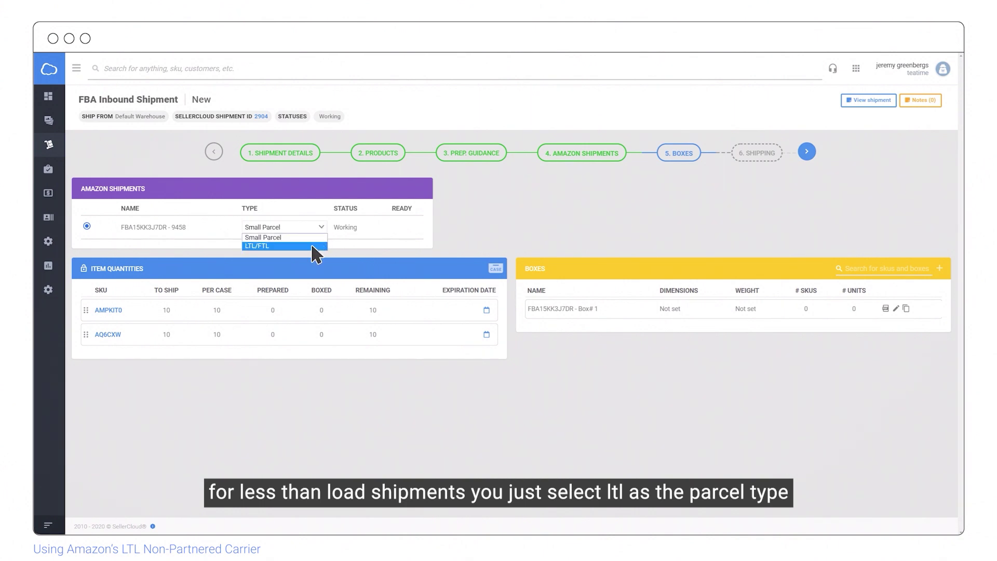
{"action": "left_click", "coordinate": [312, 246]}
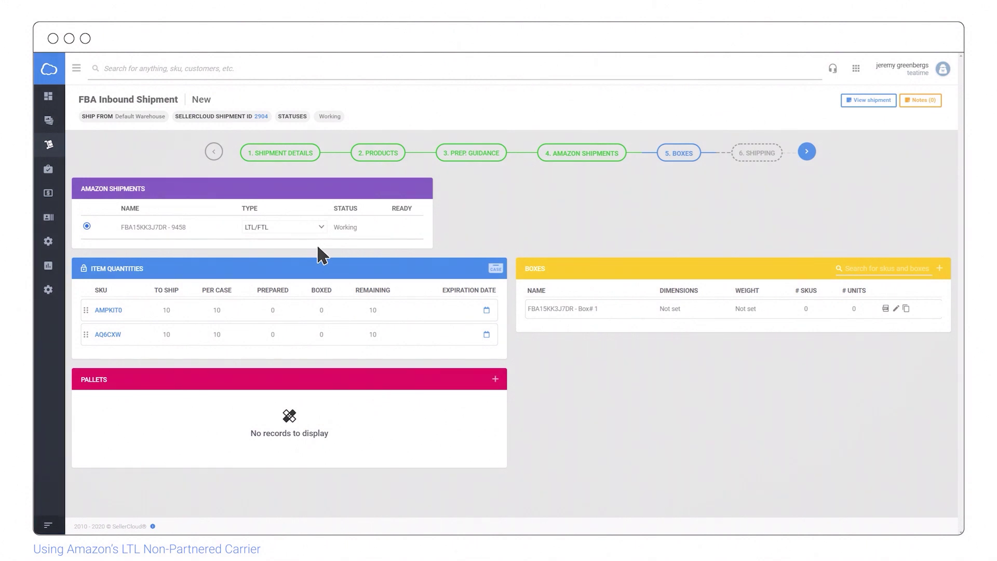
{"action": "left_click", "coordinate": [497, 269]}
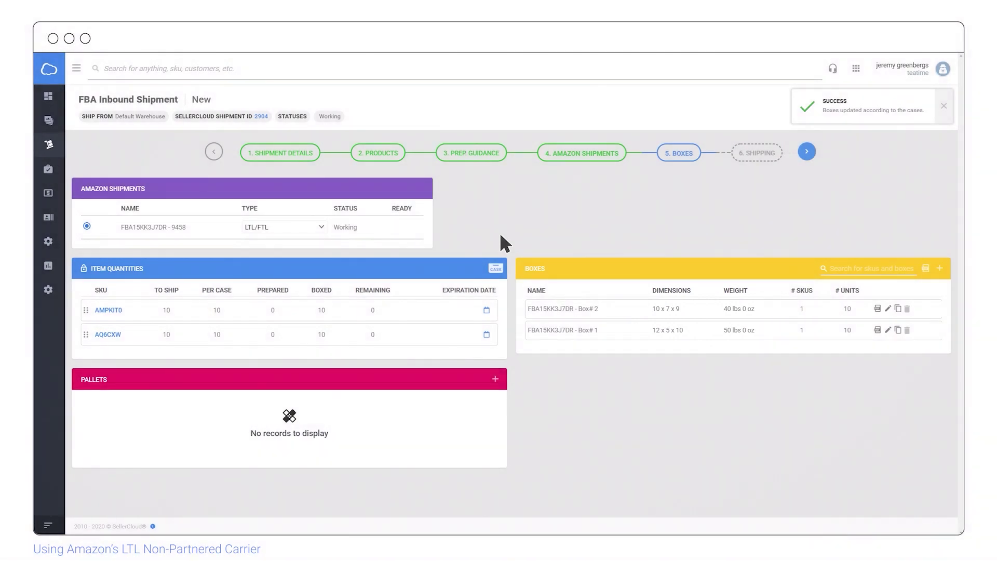
Create a new pallet with weight 150 lb and height 50, giving 48 x 40 x 50 in.
{"action": "left_click", "coordinate": [496, 381]}
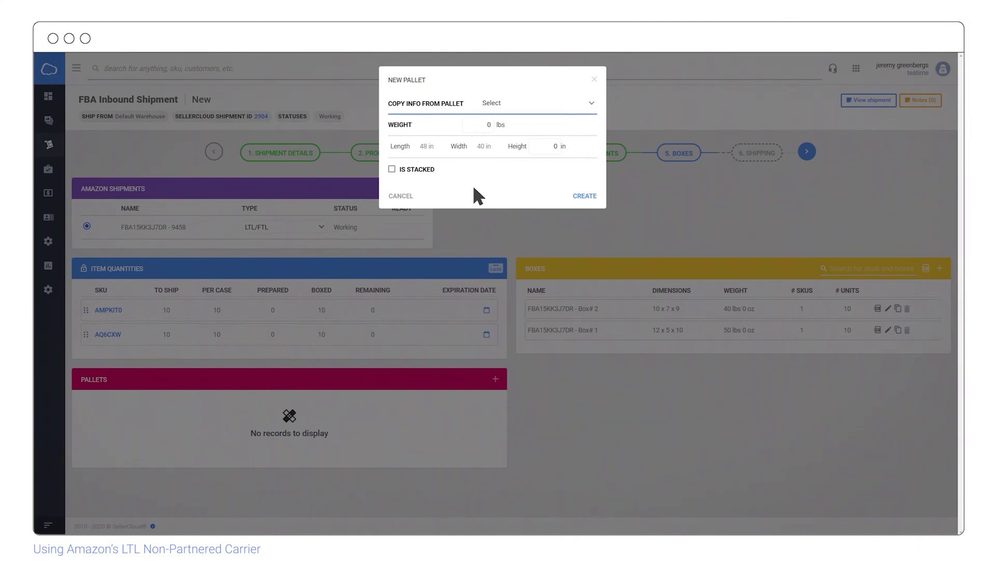
{"action": "left_click", "coordinate": [466, 124]}
{"action": "type", "text": "150"}
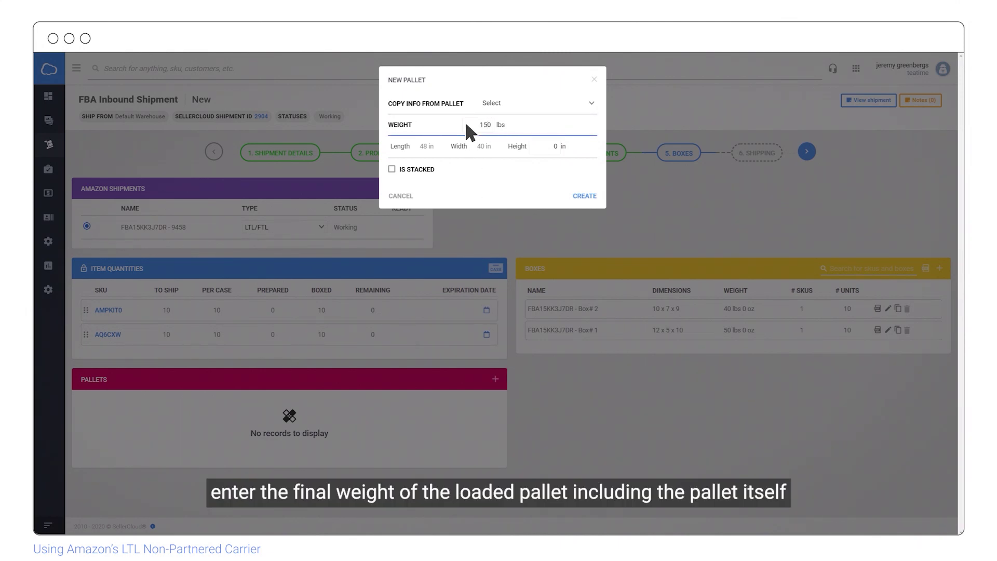
{"action": "key", "text": "Tab"}
{"action": "type", "text": "50"}
{"action": "left_click", "coordinate": [586, 196]}
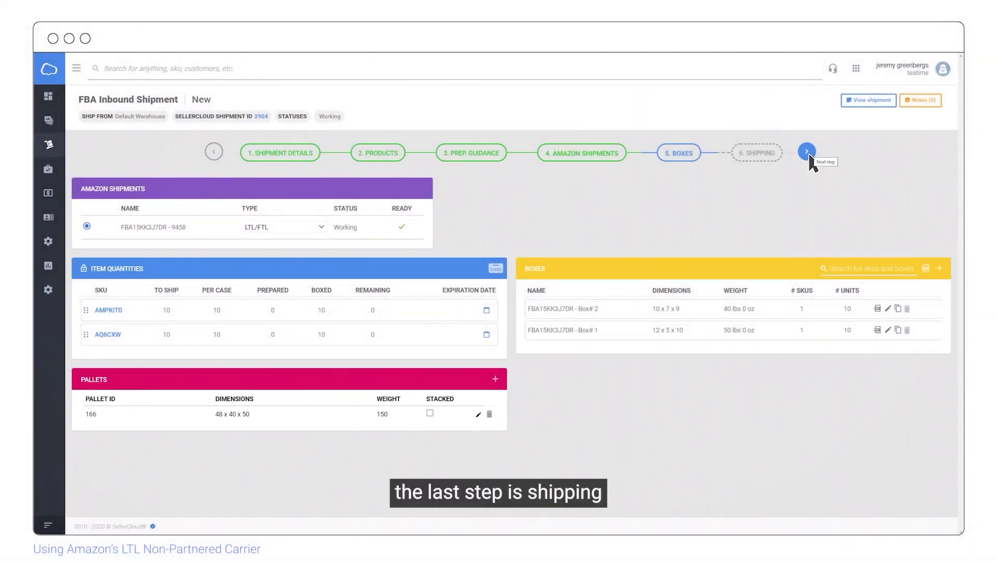
Go to the Shipping step and choose non-partnered shipping with your own carrier.
{"action": "left_click", "coordinate": [809, 154]}
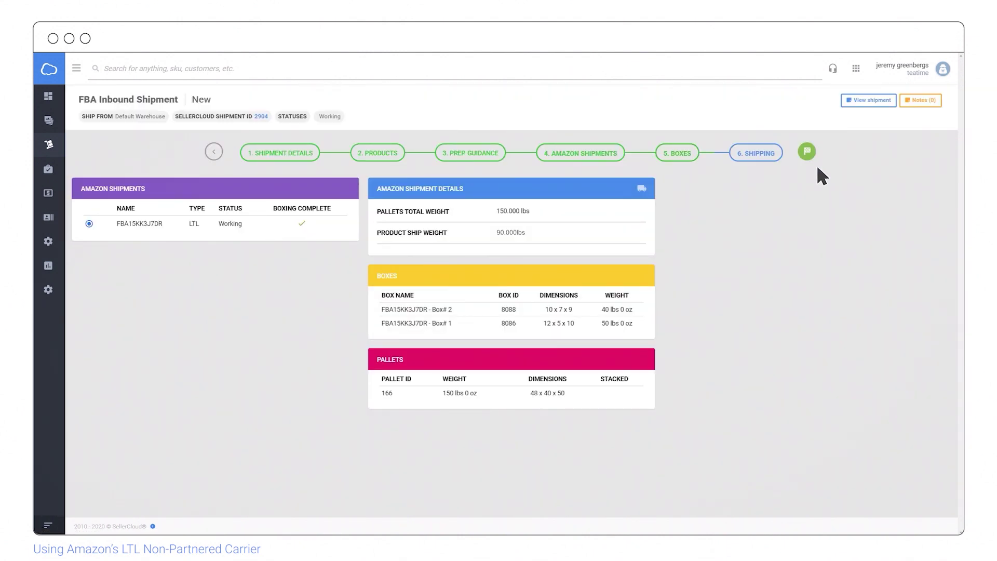
{"action": "left_click", "coordinate": [642, 190]}
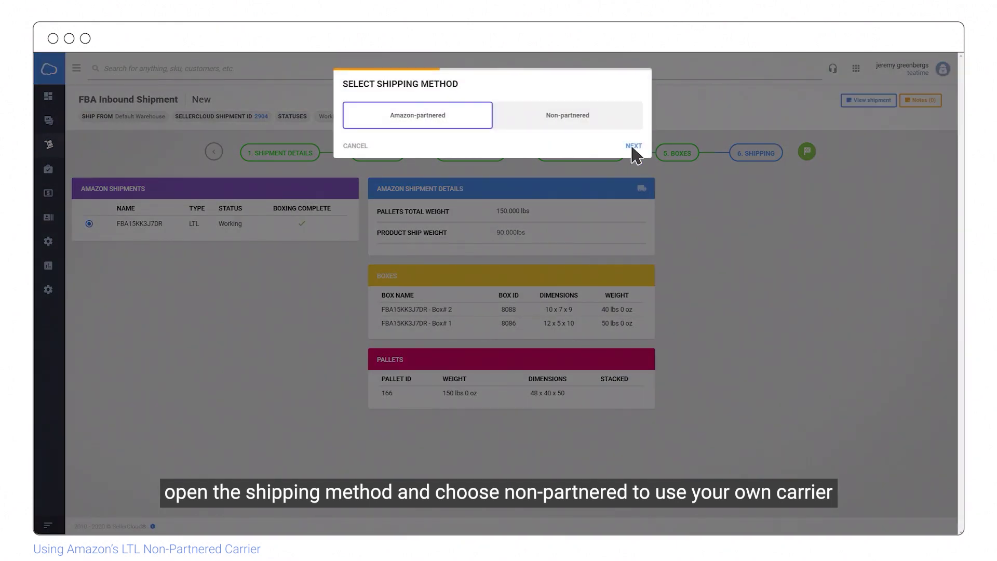
{"action": "left_click", "coordinate": [626, 121]}
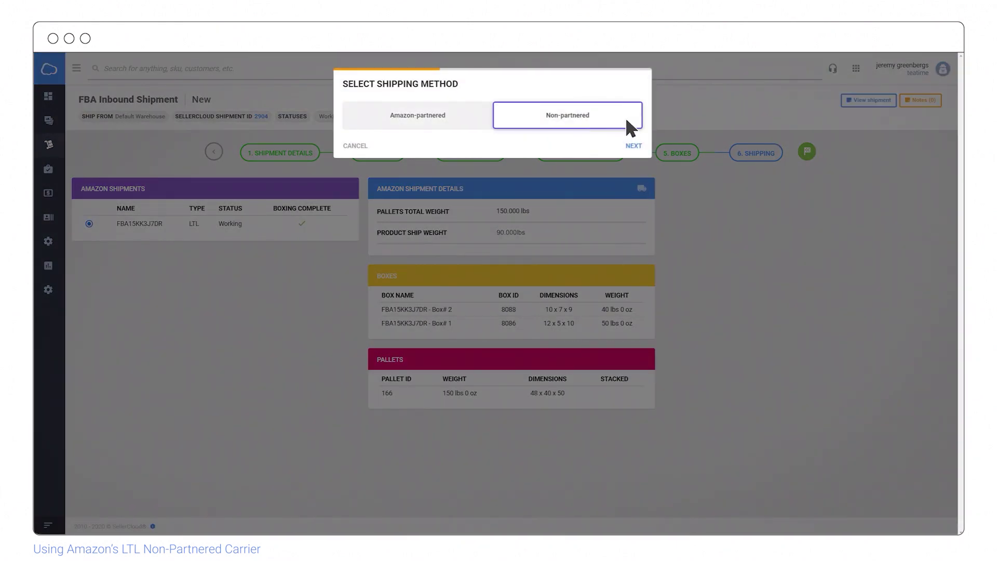
{"action": "left_click", "coordinate": [633, 146]}
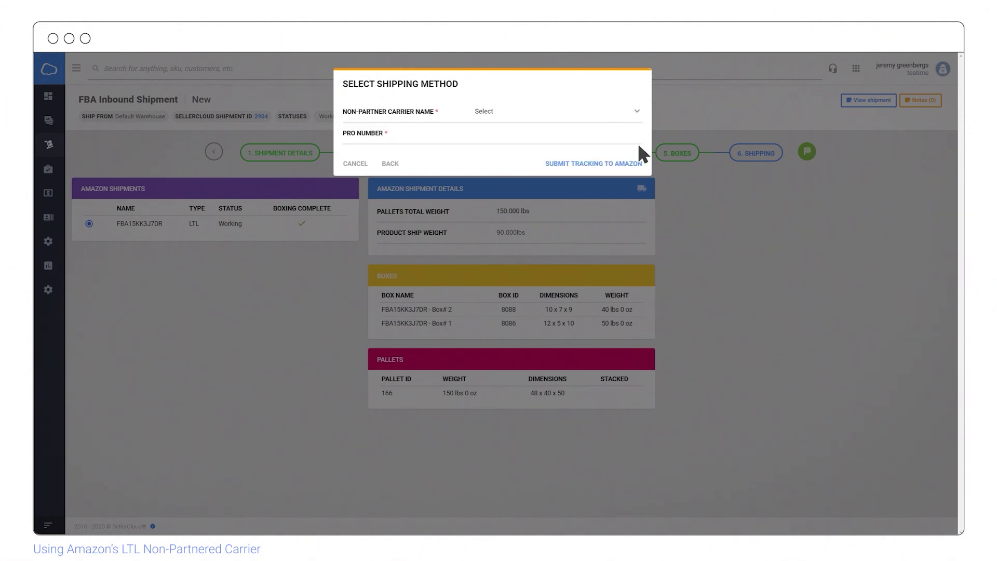
Select FedEx as carrier, enter PRO number 8452541, and submit the tracking to Amazon.
{"action": "left_click", "coordinate": [637, 111]}
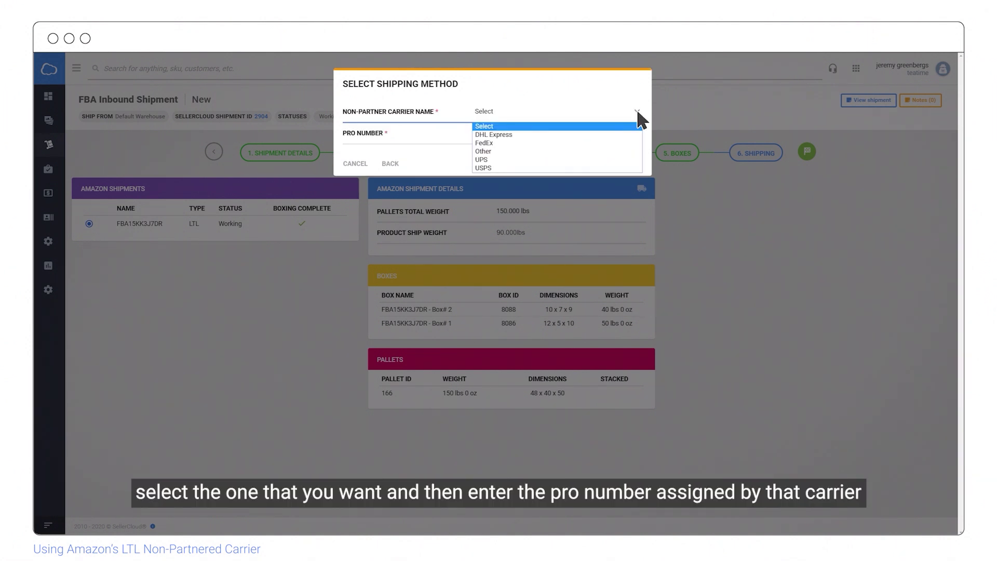
{"action": "left_click", "coordinate": [632, 144]}
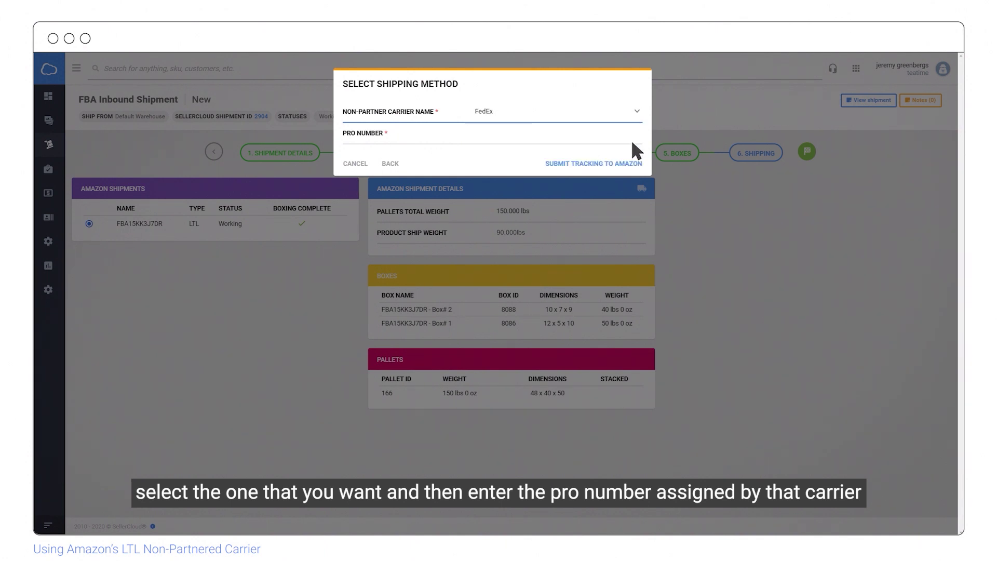
{"action": "left_click", "coordinate": [632, 144]}
{"action": "type", "text": "8452541"}
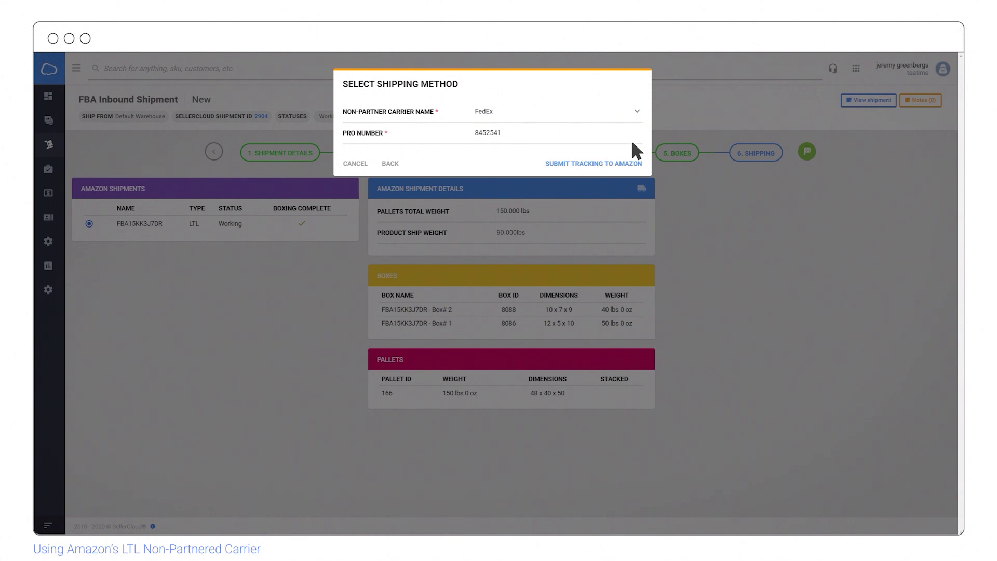
{"action": "left_click", "coordinate": [613, 166]}
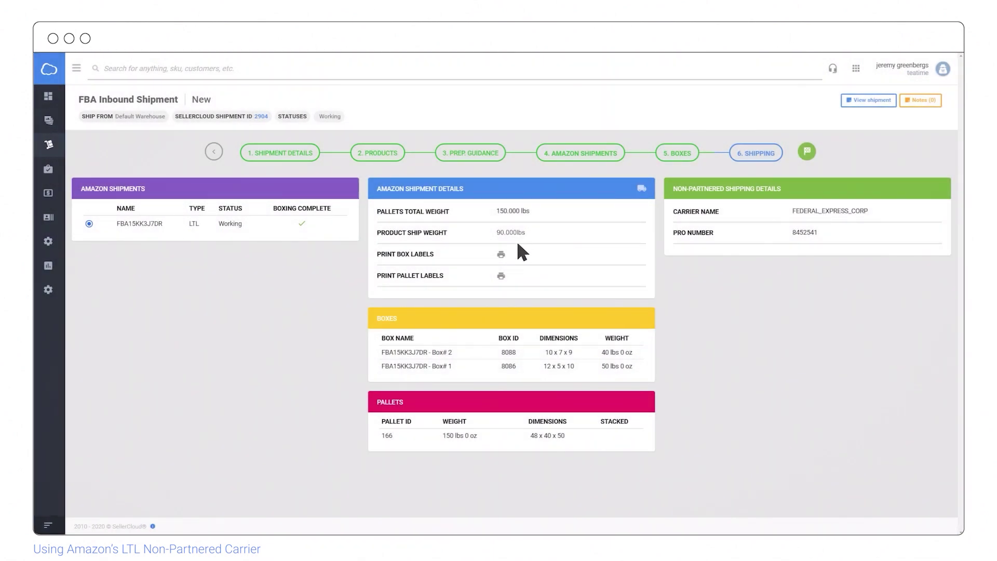
Fetch the box labels PDF, then the pallet labels PDF, from Amazon.
{"action": "left_click", "coordinate": [501, 255]}
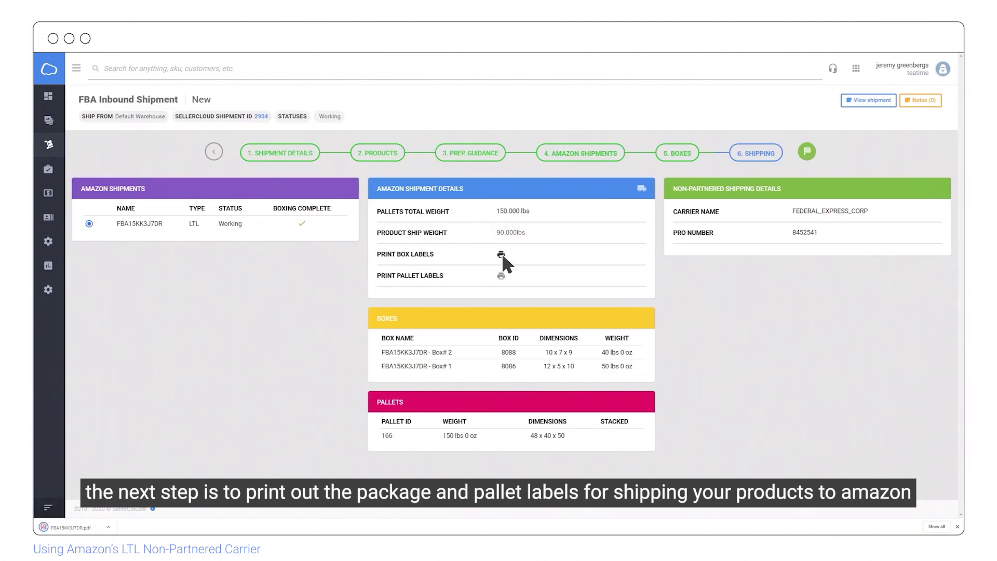
{"action": "left_click", "coordinate": [502, 273]}
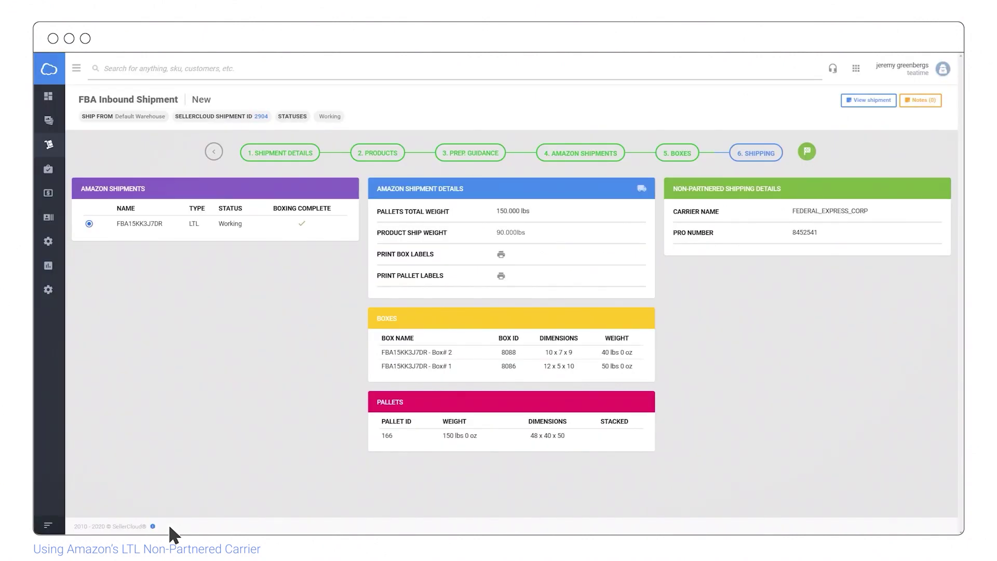
Mark package FBA15KK3J7DR of shipment 2904 as shipped on Amazon.
{"action": "left_click", "coordinate": [808, 159]}
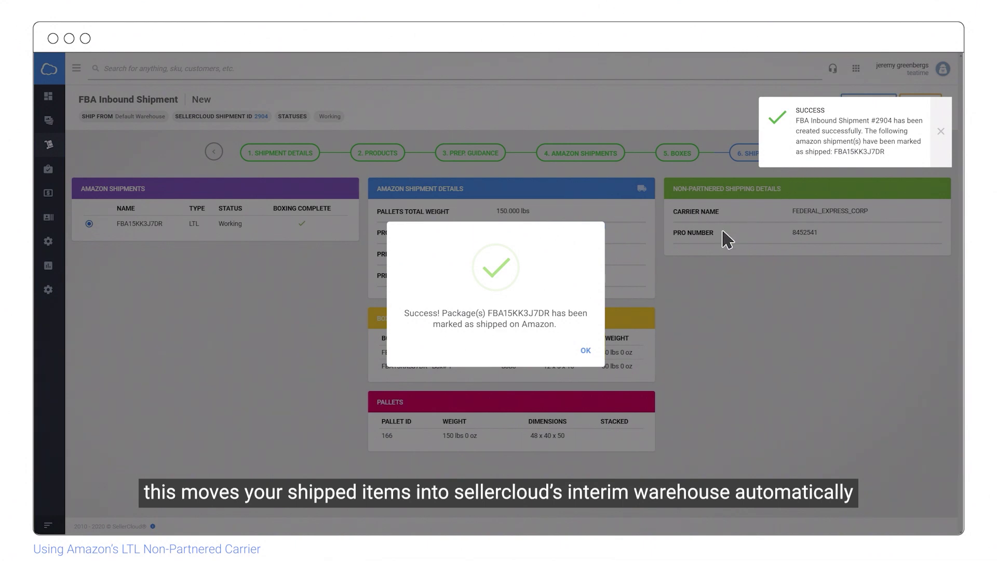